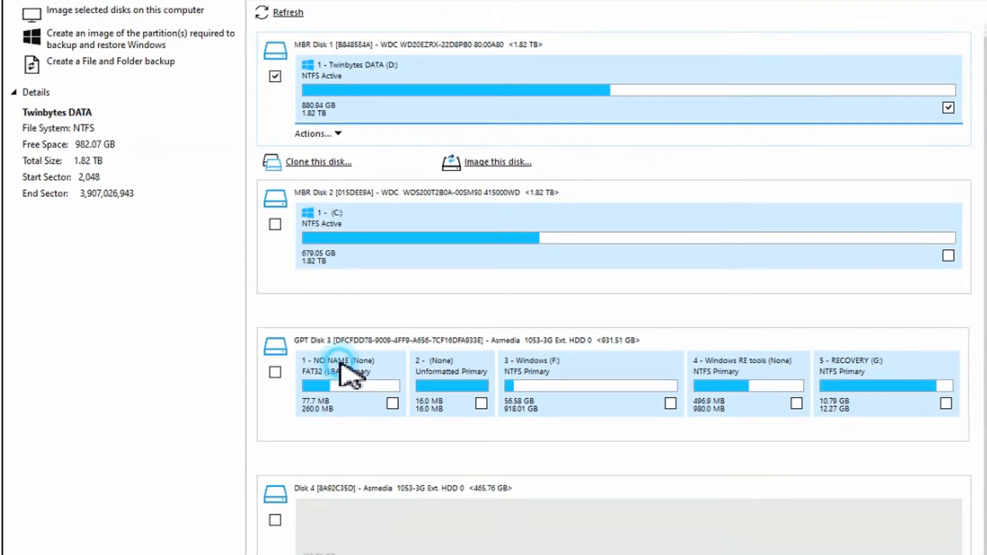
Step: Set up a clone of GPT Disk 3 (931.51 GB) to the 465.76 GB Disk 4, with all source partitions selected
left_click(339, 423)
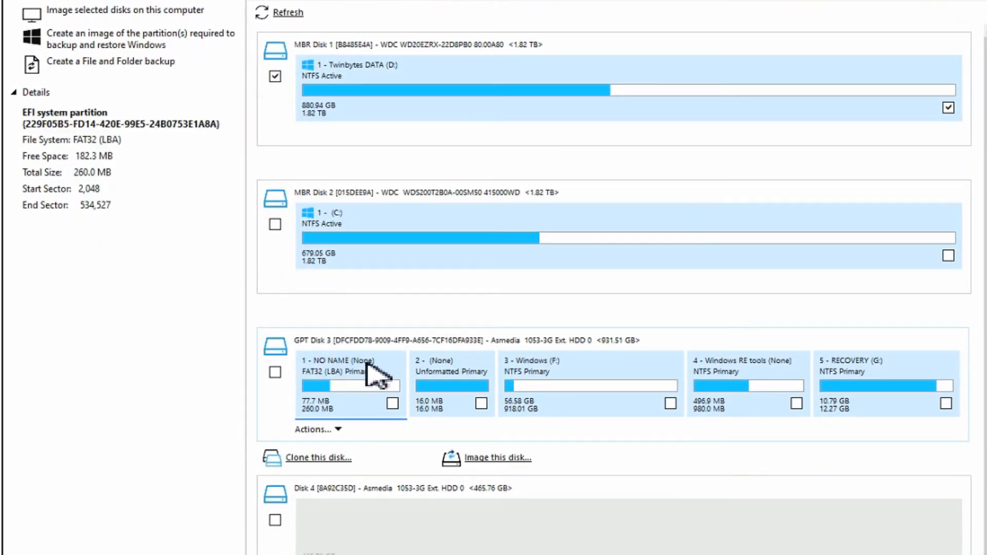
left_click(322, 459)
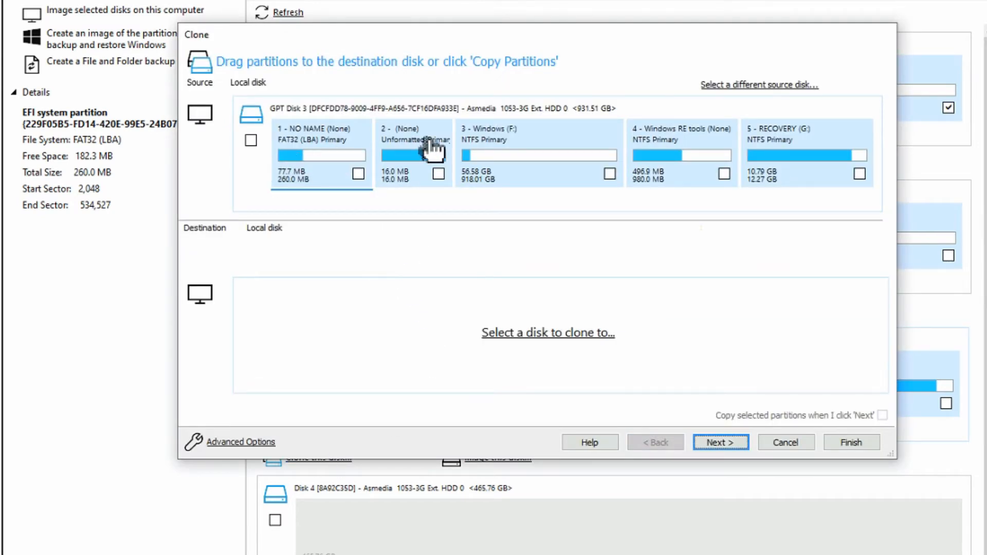
left_click(527, 336)
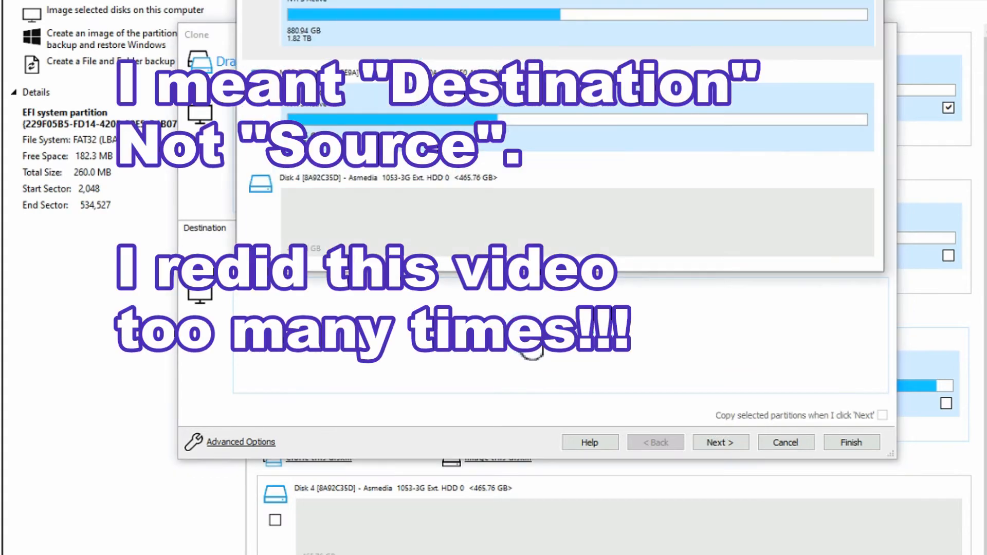
left_click(403, 216)
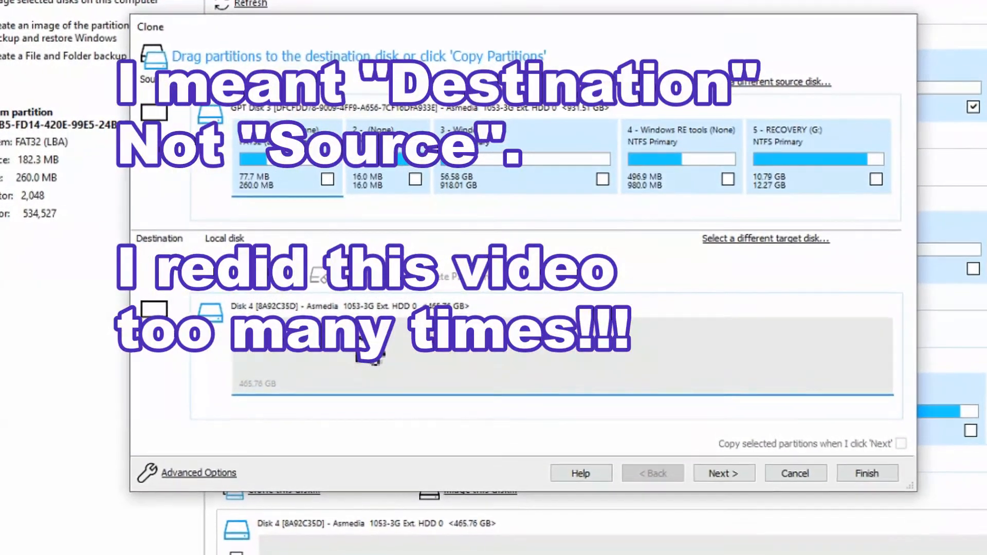
left_click(200, 147)
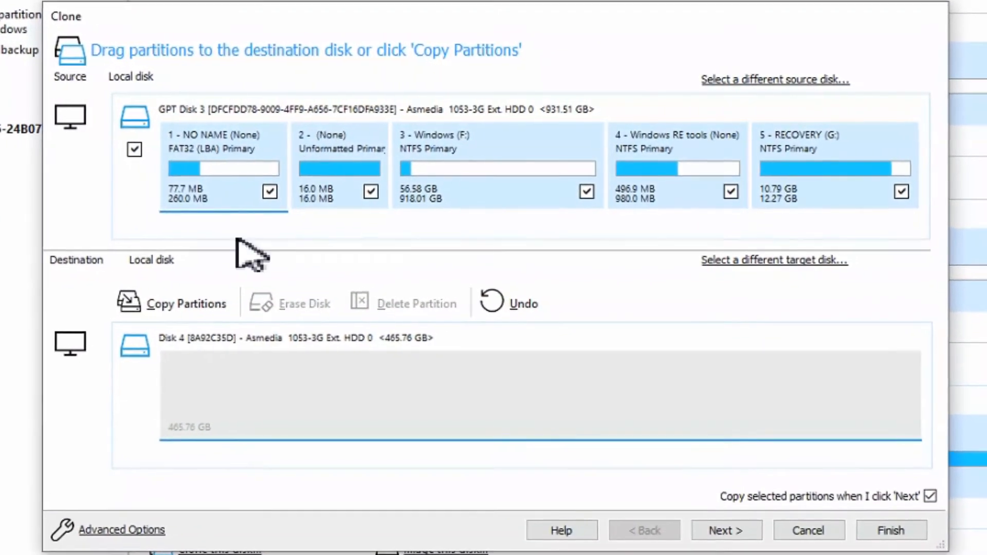
Step: Try to copy all five source partitions, shrinking or extending them to fill the target disk
left_click(187, 315)
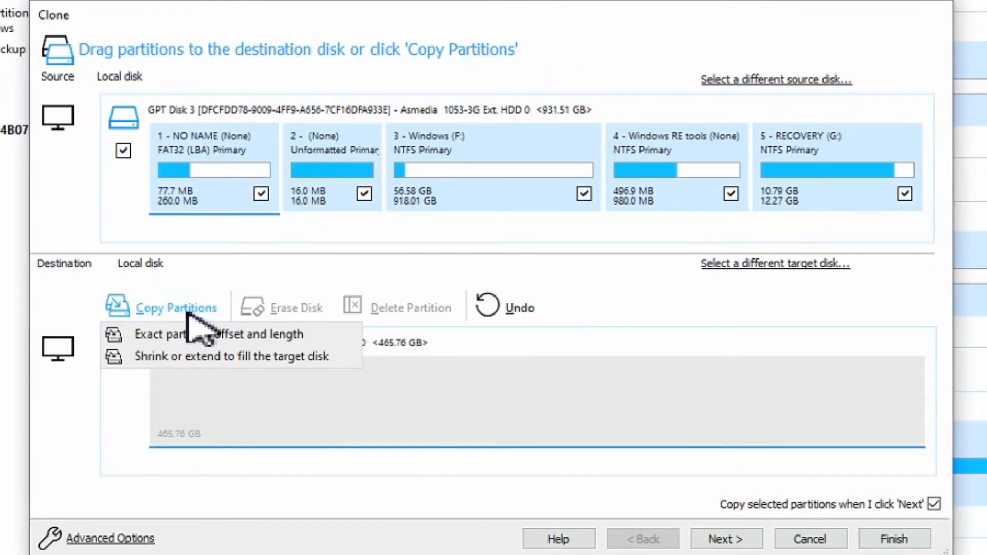
left_click(170, 358)
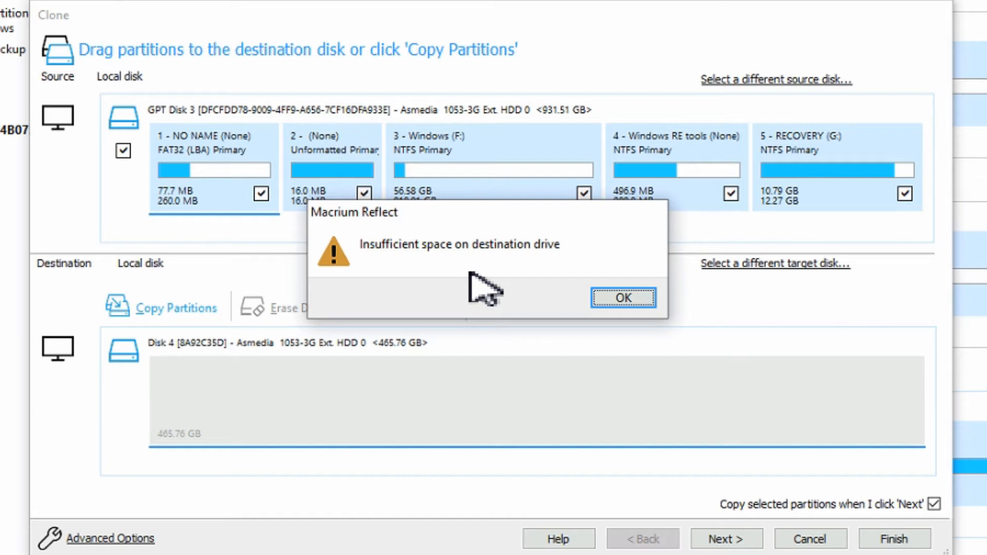
left_click(624, 313)
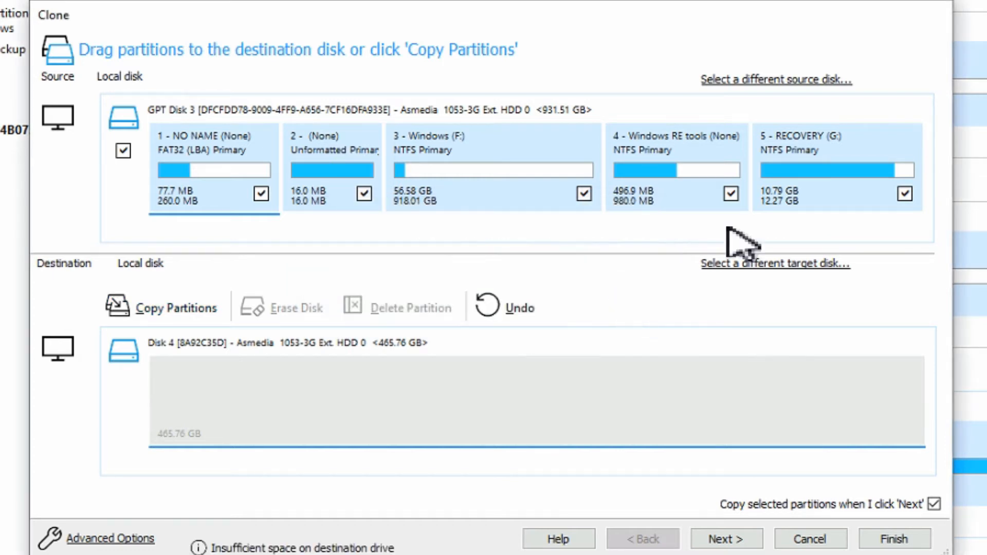
Step: Exclude the Windows RE tools and RECOVERY partitions, and copy the other three with shrink or extend to fill the target disk
left_click(731, 193)
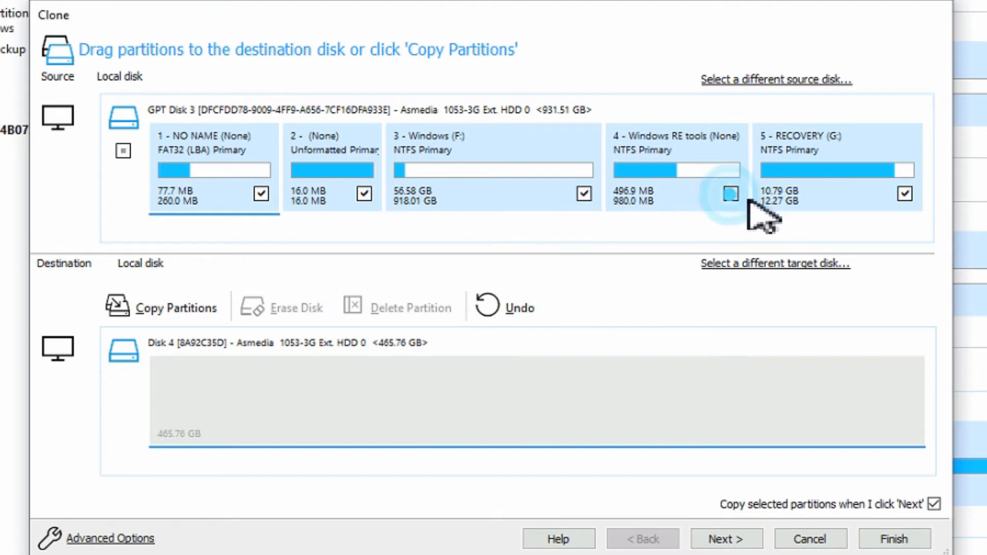
left_click(905, 194)
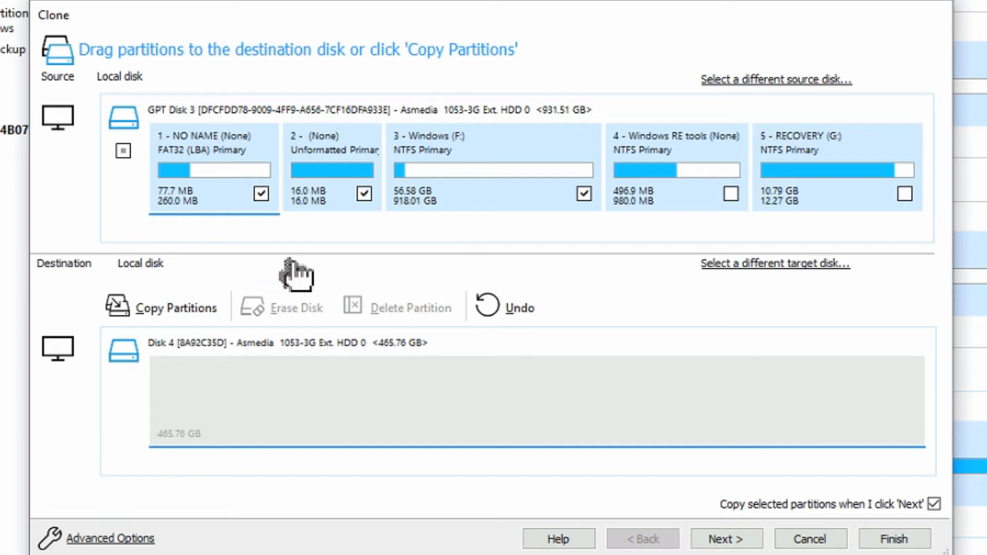
left_click(191, 315)
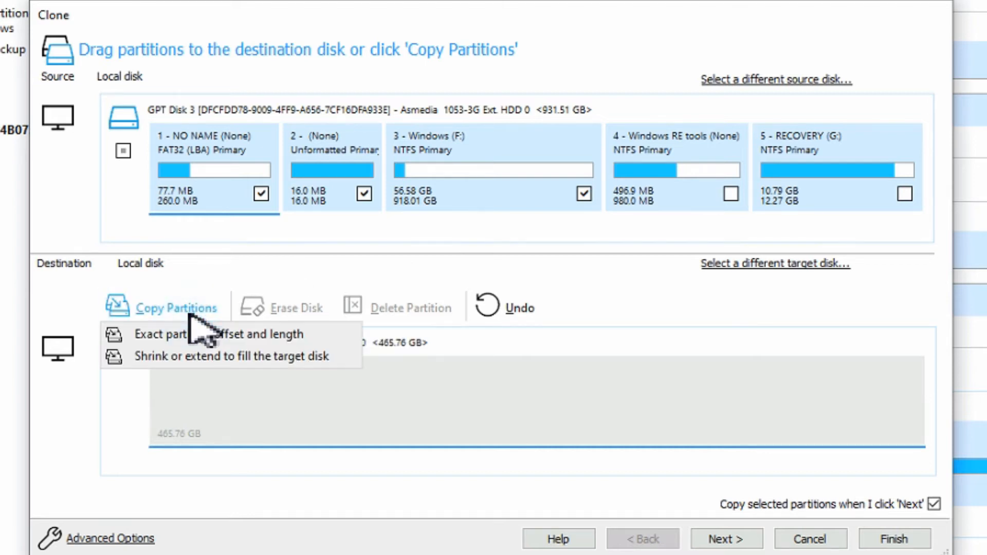
left_click(180, 357)
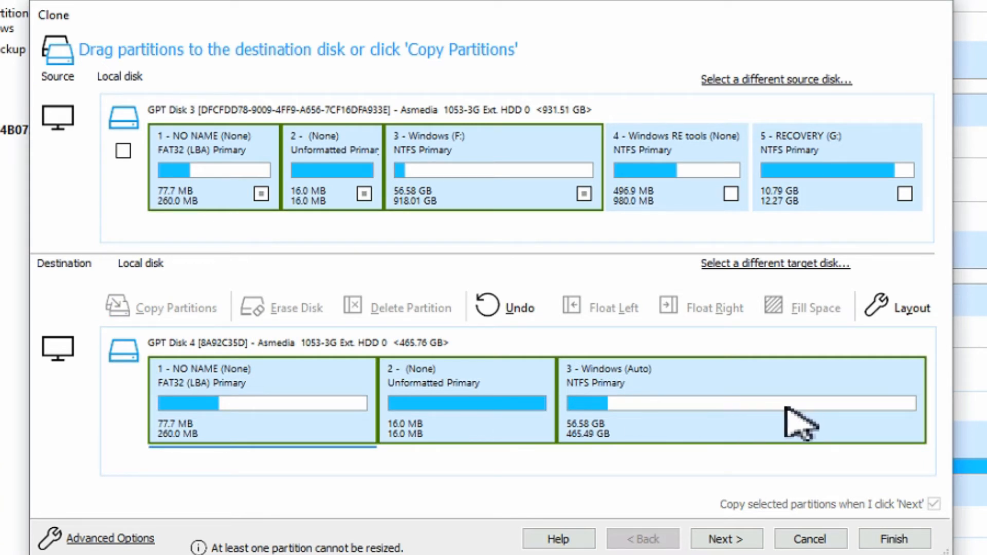
Step: Open the size and layout properties of the destination's Windows partition and shrink it to about 452 GB, leaving about 13.6 GB after it
left_click(650, 404)
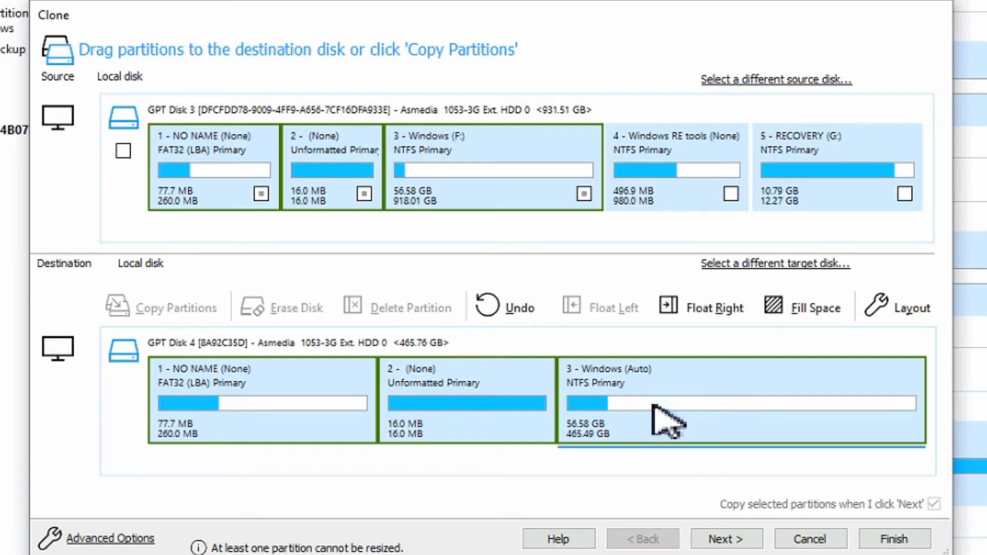
left_click(691, 389)
right_click(693, 392)
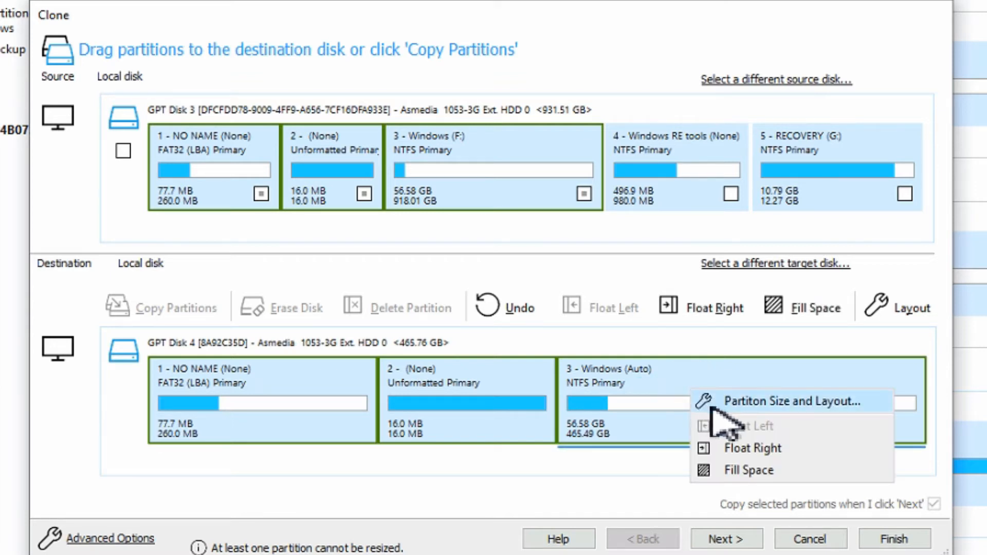
left_click(746, 399)
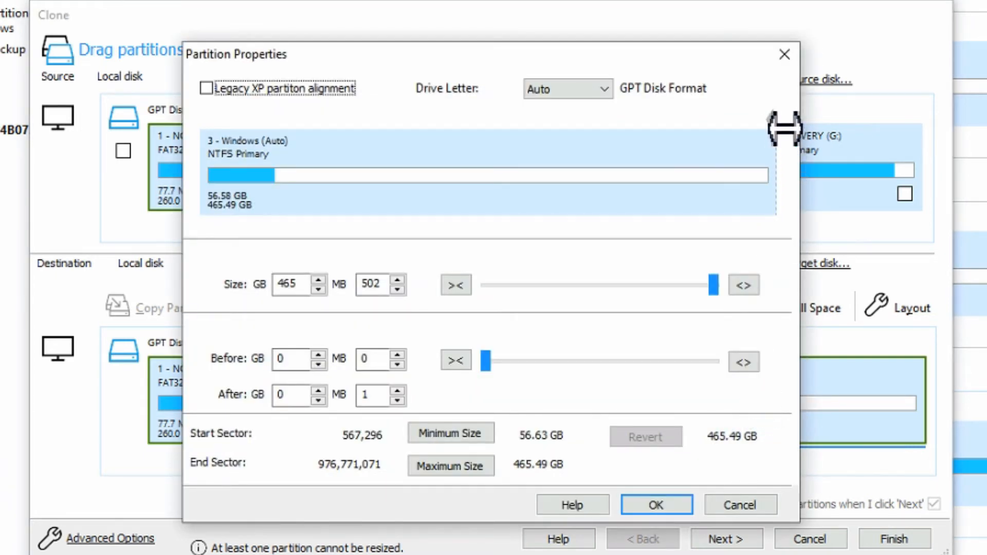
mouse_move(784, 128)
left_mouse_down()
mouse_move(755, 131)
mouse_move(773, 132)
left_mouse_up()
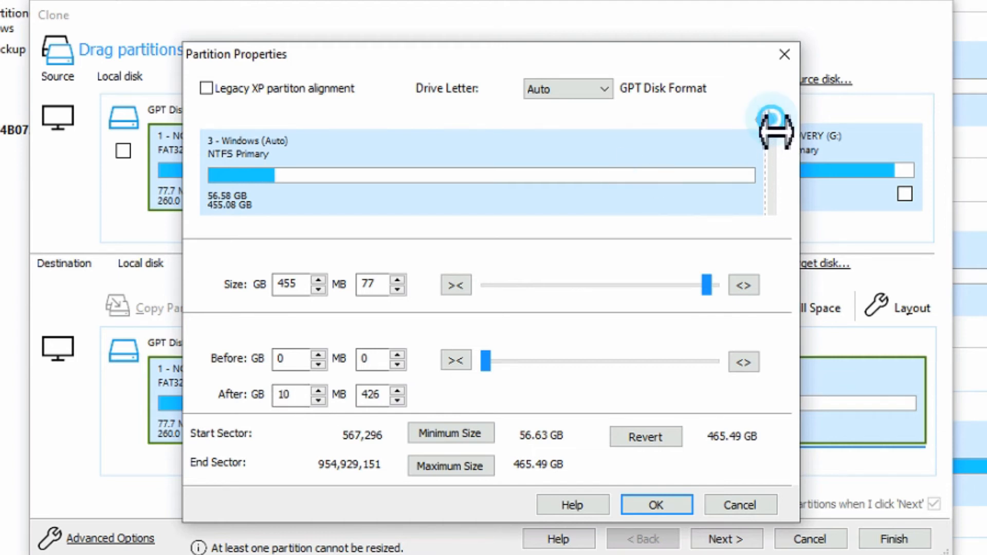
mouse_move(774, 125)
left_mouse_down()
mouse_move(758, 128)
mouse_move(776, 132)
mouse_move(768, 129)
left_mouse_up()
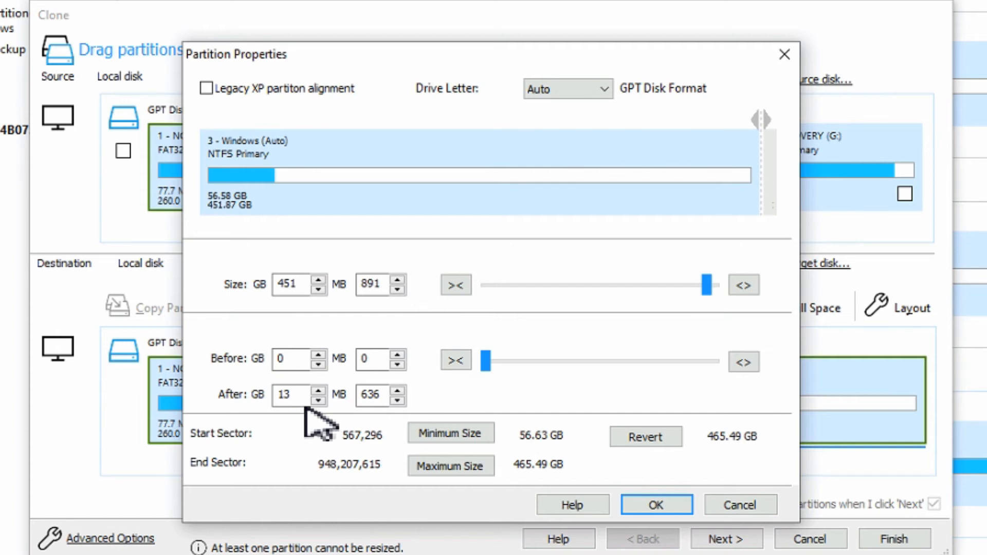
Step: Try lower gigabyte values for the free space after the Windows partition, down to 0, and return it to 13 GB
left_click(318, 393)
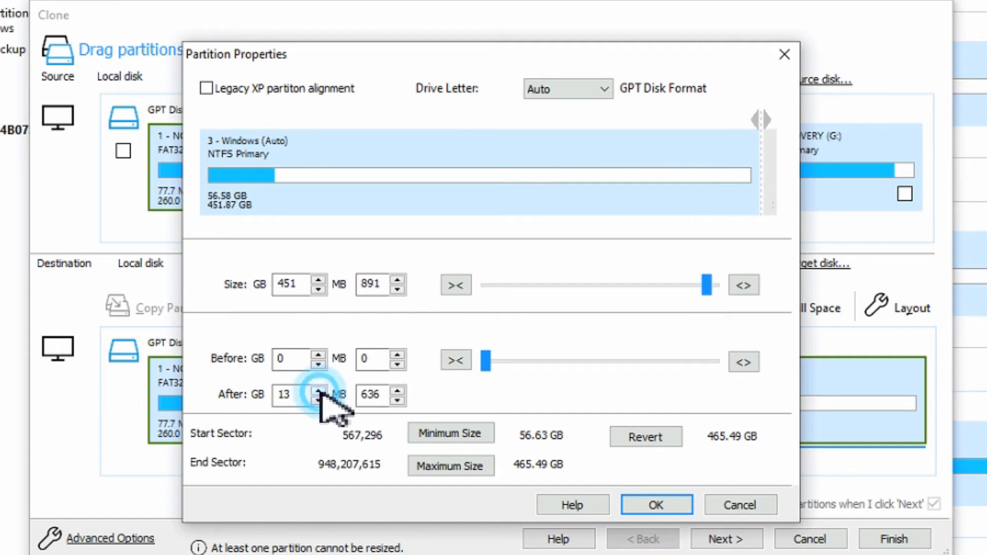
left_click(319, 399)
left_click(319, 400)
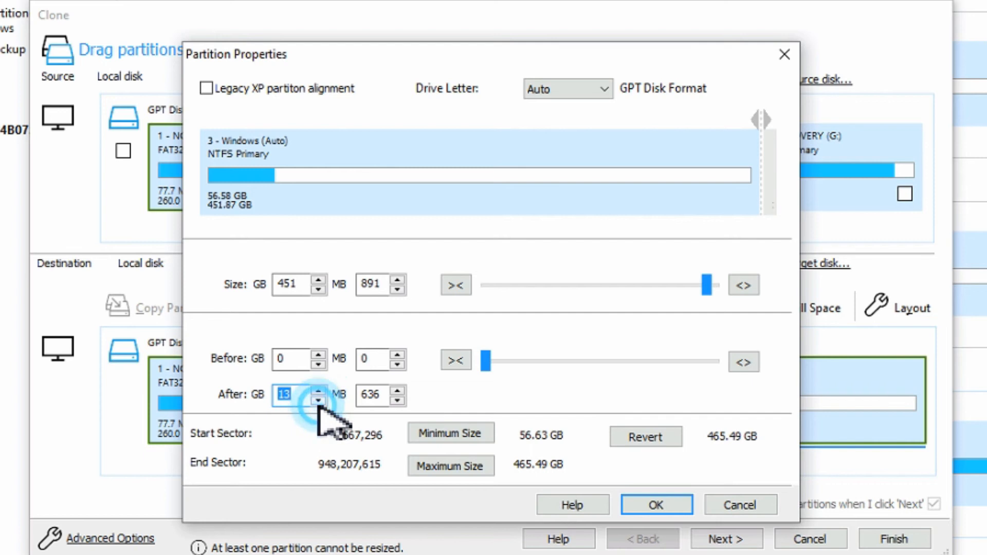
left_click(319, 400)
left_click(318, 400)
left_click(319, 400)
left_click(318, 400)
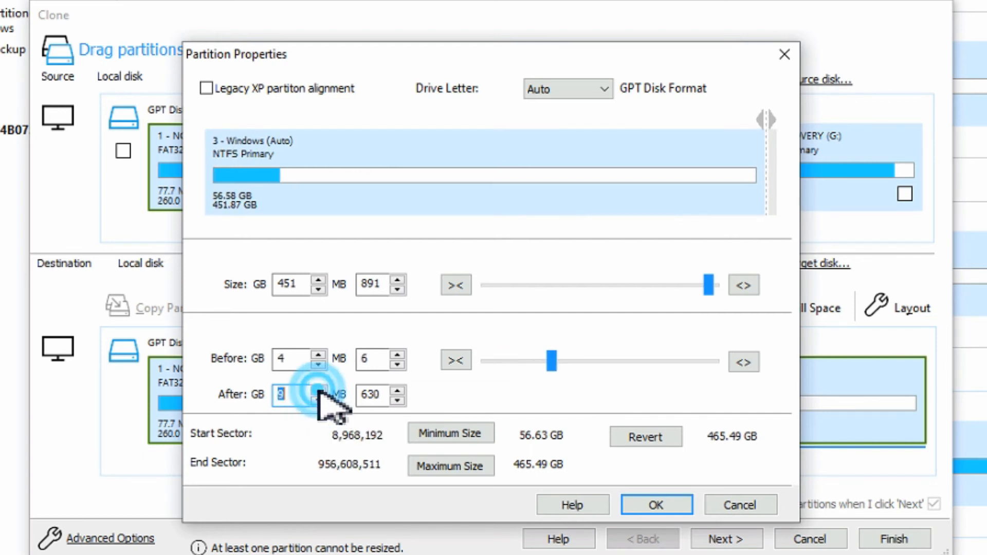
left_click(318, 400)
left_click(318, 400)
left_click(319, 392)
left_click(319, 391)
left_click(319, 392)
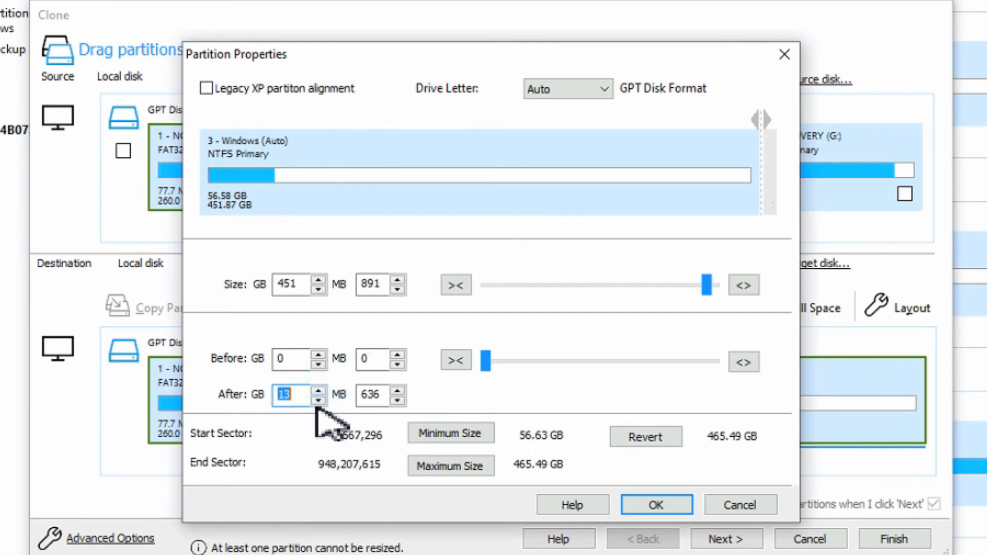
left_click(317, 402)
left_click(317, 400)
left_click(317, 401)
left_click(317, 401)
left_click(318, 401)
left_click(317, 401)
left_click(317, 400)
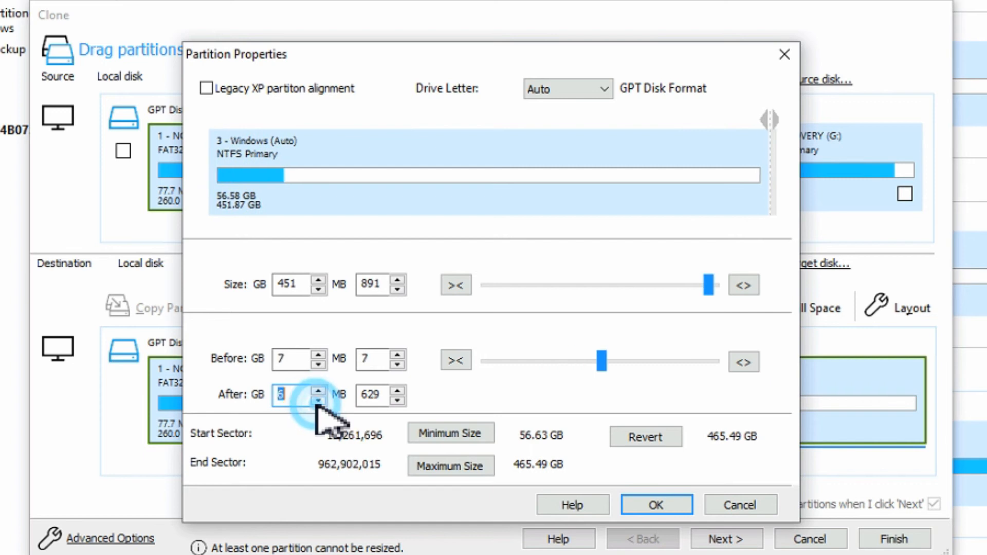
left_click(317, 401)
left_click(319, 400)
left_click(319, 400)
left_click(319, 400)
left_click(319, 400)
left_click(319, 400)
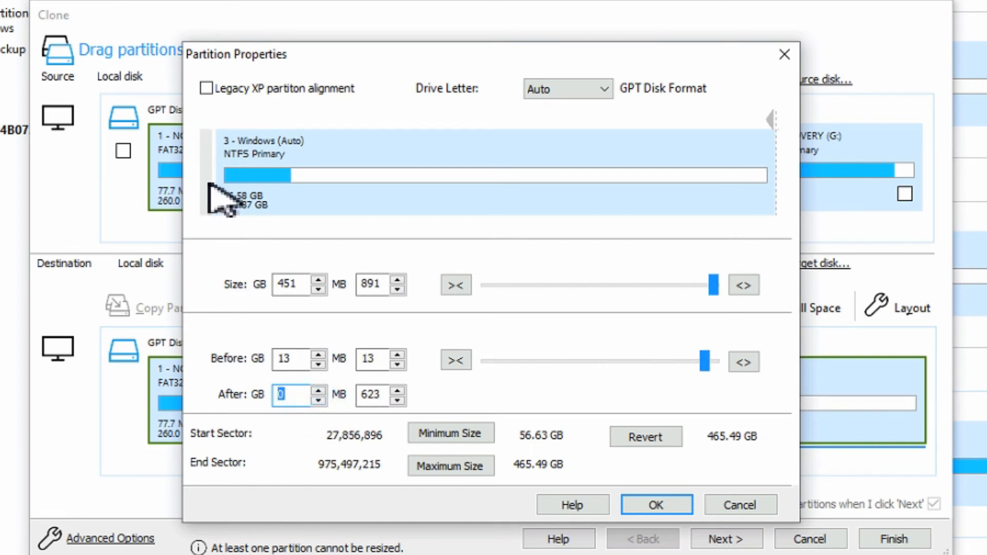
left_click(318, 391)
left_click(318, 391)
left_click(318, 390)
left_click(318, 390)
left_click(319, 390)
left_click(318, 391)
left_click(318, 391)
left_click(319, 391)
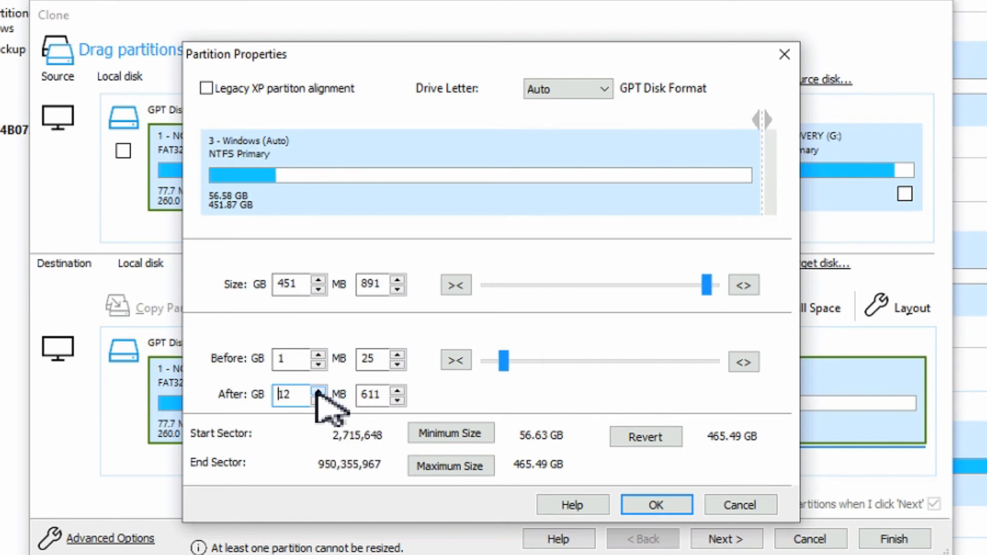
left_click(318, 391)
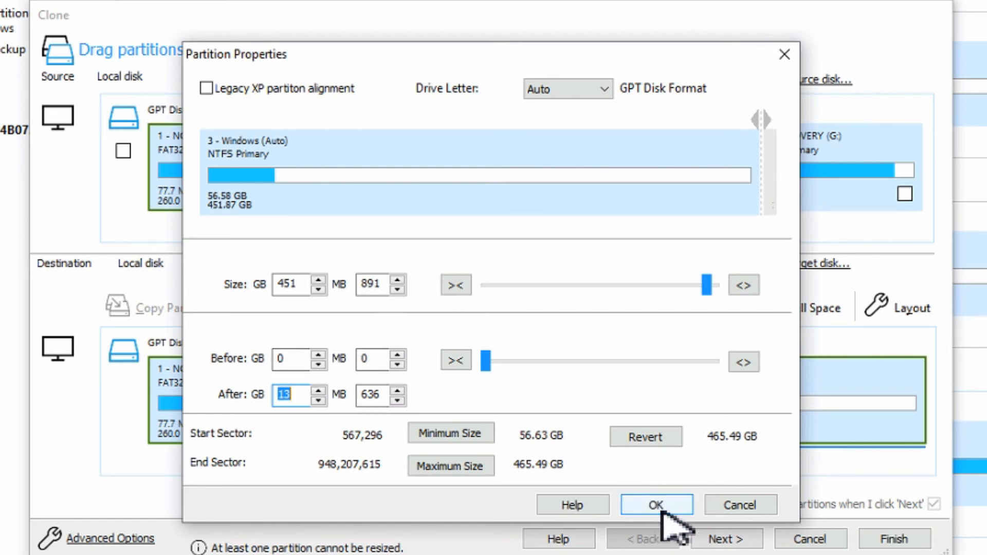
Step: Apply the Windows partition's new size and copy the Windows RE tools and RECOVERY partitions into the destination disk's free space
left_click(661, 512)
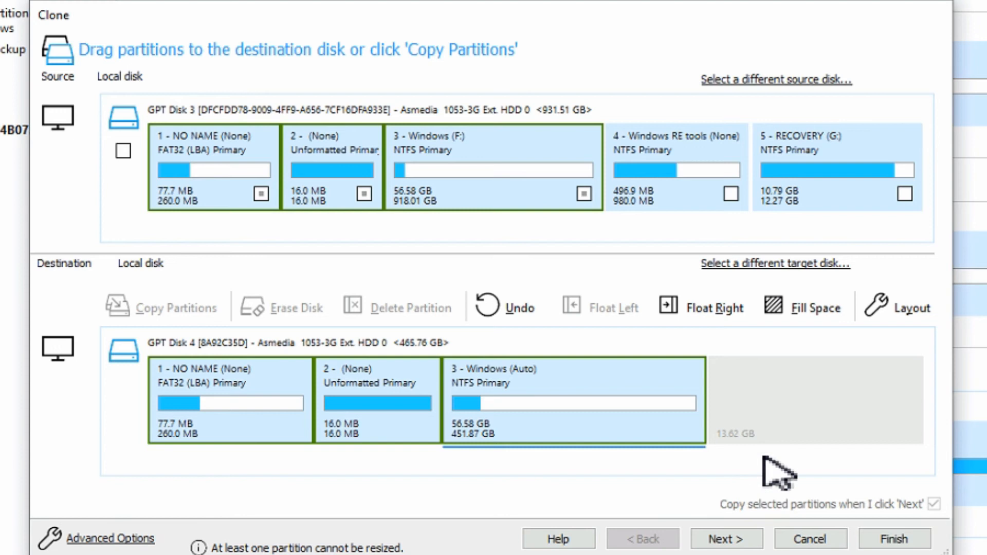
left_click_drag(676, 181, 760, 410)
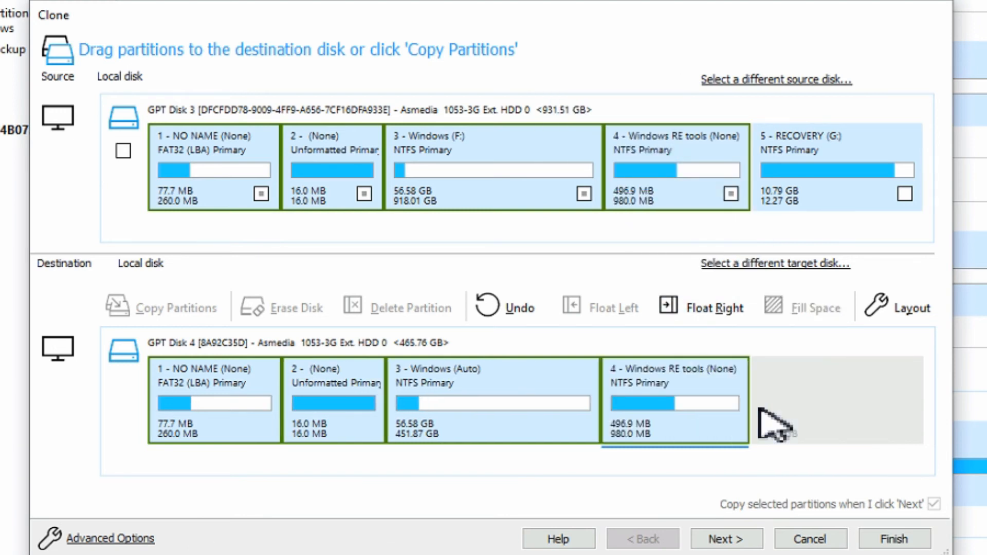
left_click_drag(784, 176, 804, 416)
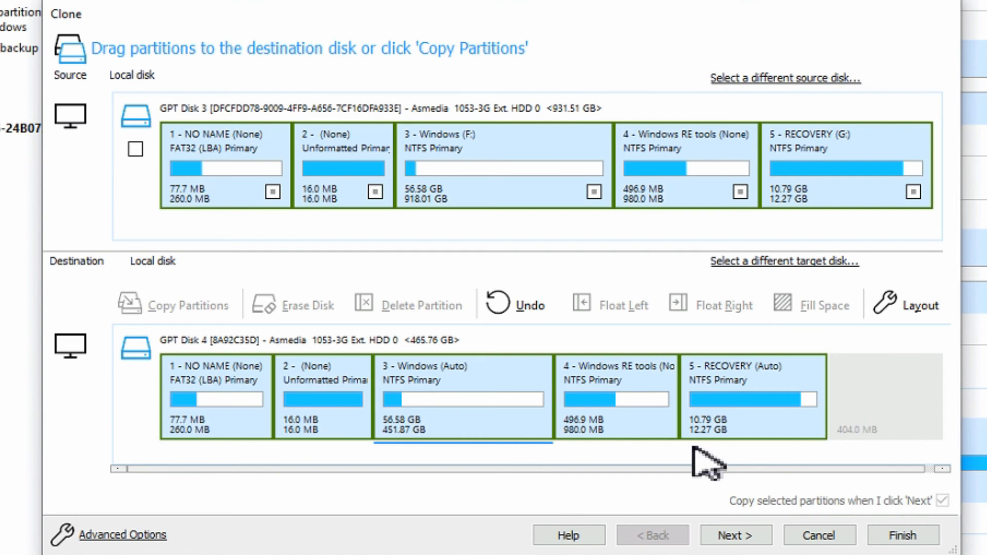
Step: Finish the clone setup without a schedule and run it now without saving an XML backup definition file
left_click(736, 538)
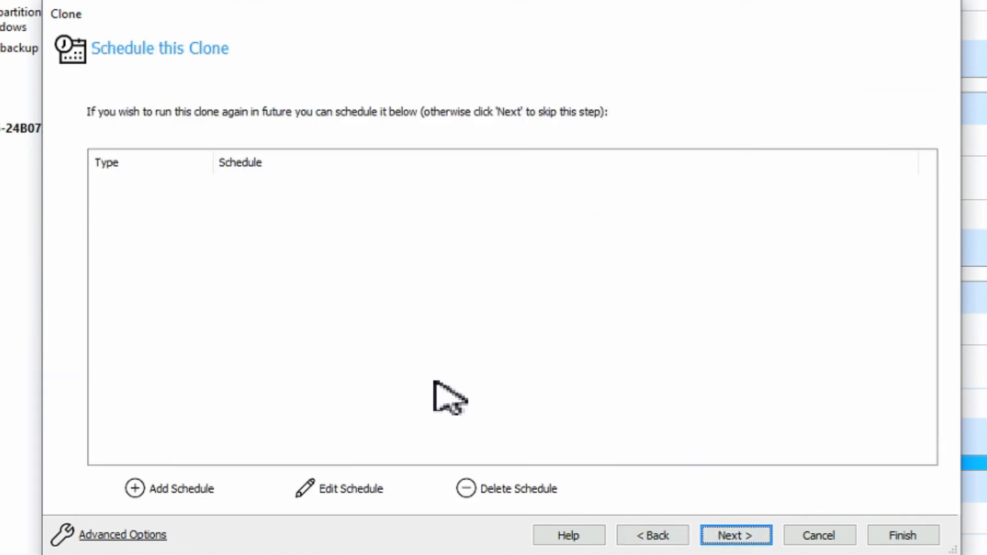
left_click(727, 536)
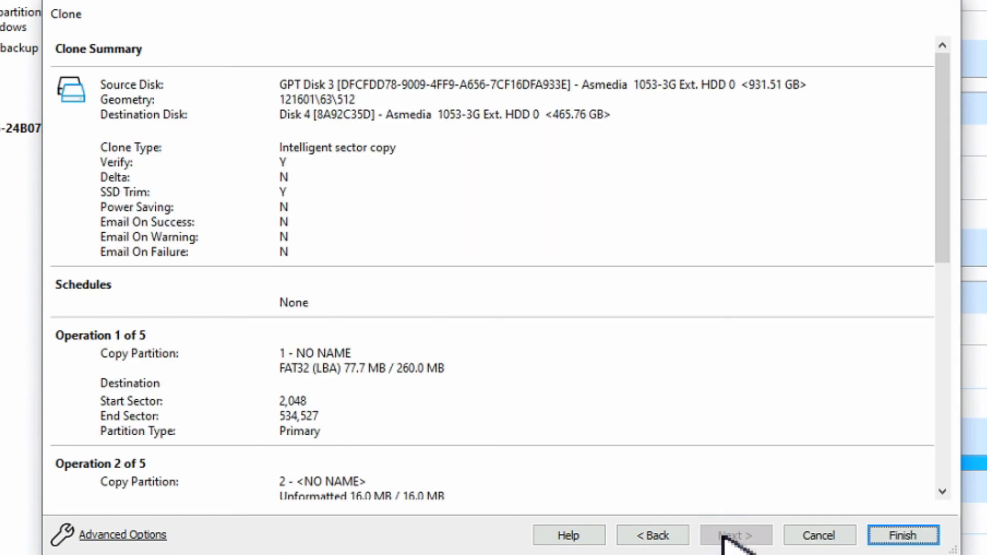
left_click(901, 538)
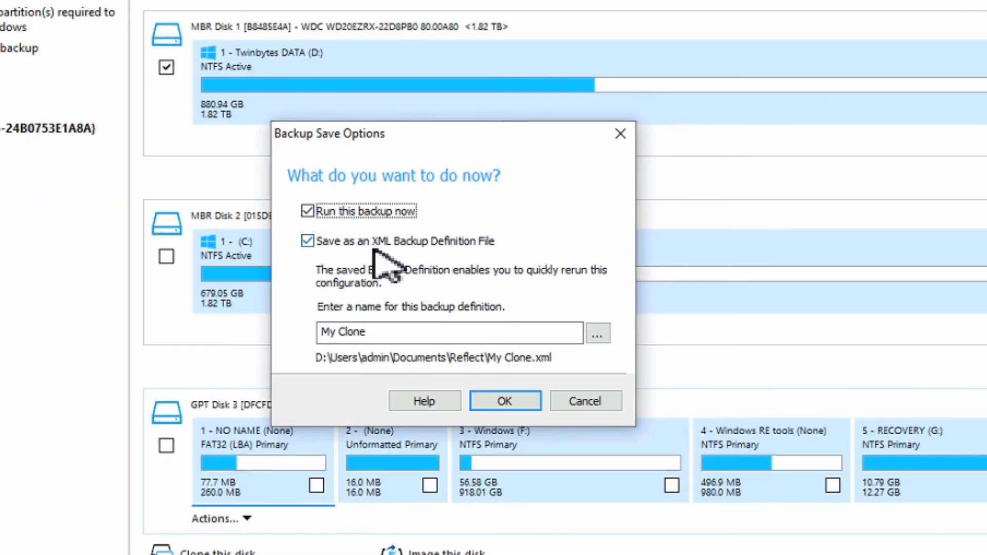
left_click(307, 241)
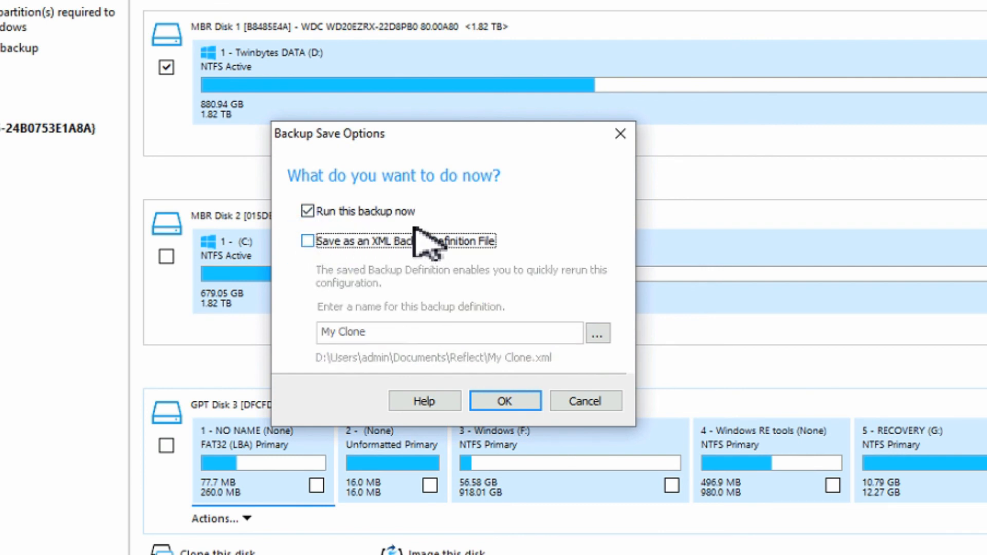
left_click(508, 402)
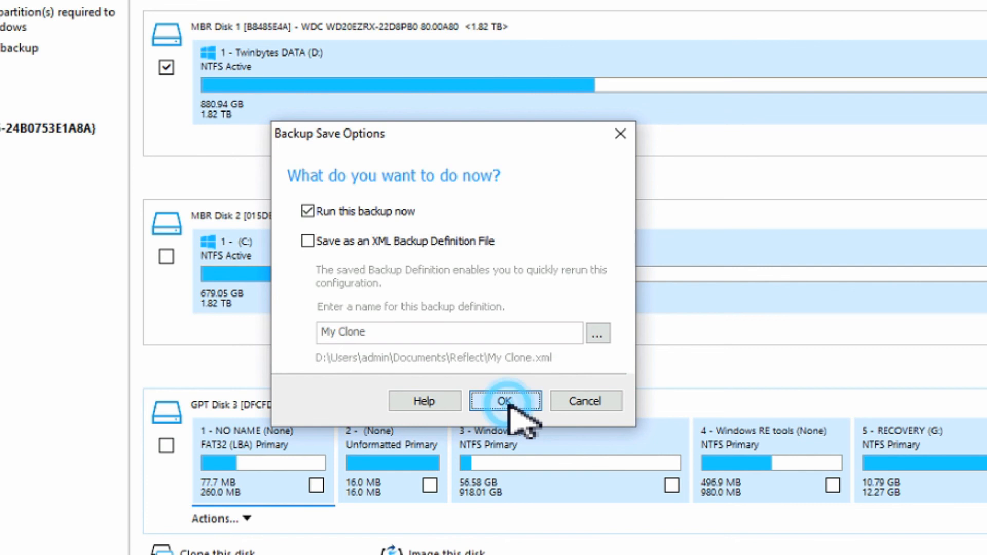